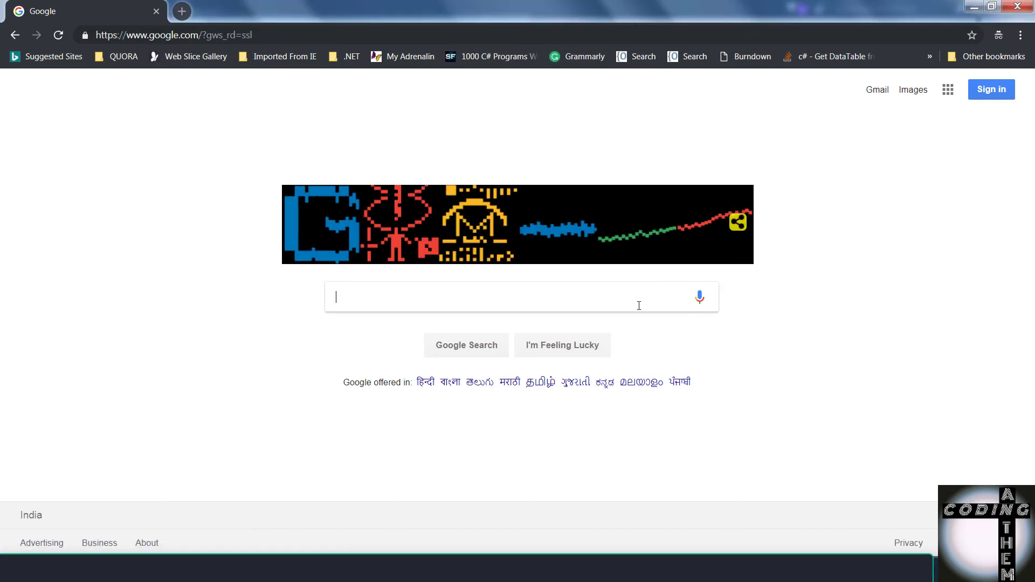
{"action": "type", "text": "proje"}
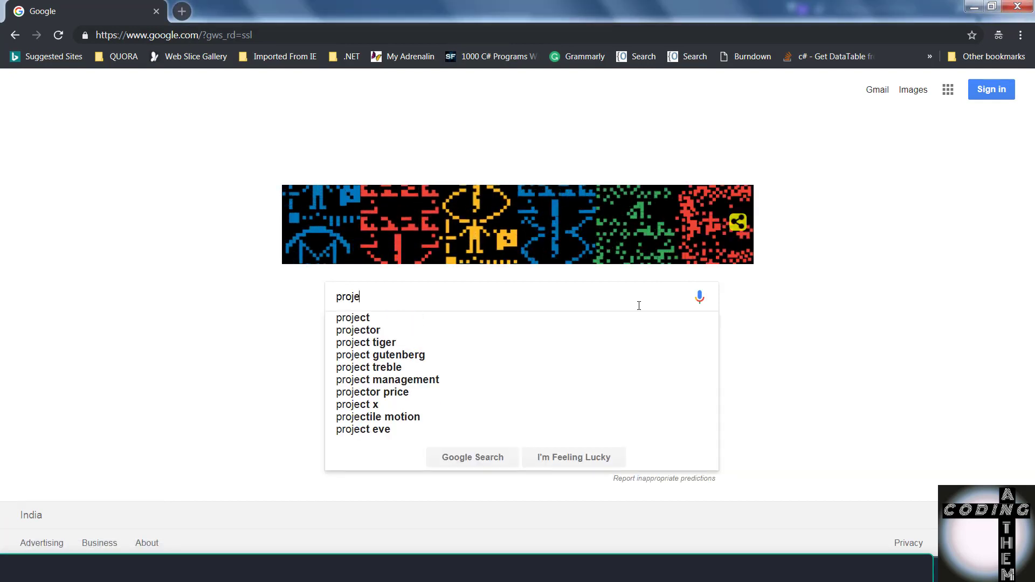
{"action": "type", "text": "cteuler"}
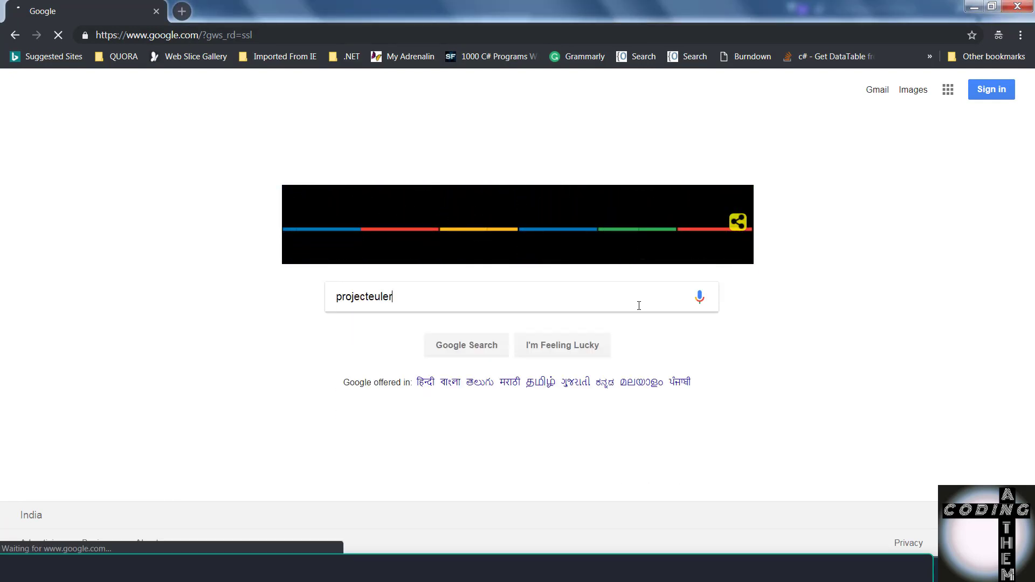
Search Google for 'projecteuler' and open the About Project Euler result in a new tab.
{"action": "key", "text": "Return"}
{"action": "left_click", "coordinate": [144, 198]}
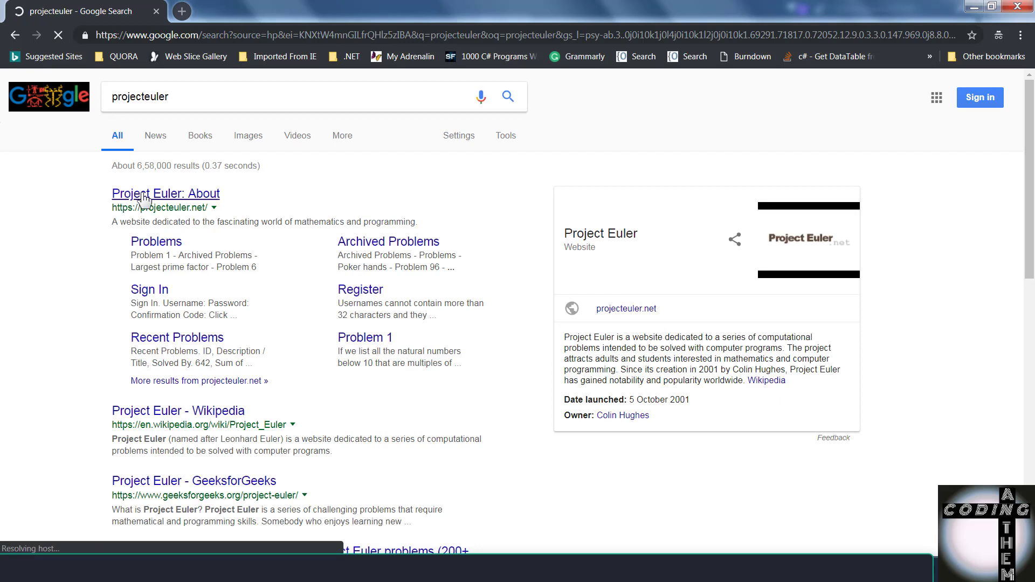
{"action": "right_click", "coordinate": [148, 198]}
{"action": "left_click", "coordinate": [185, 204]}
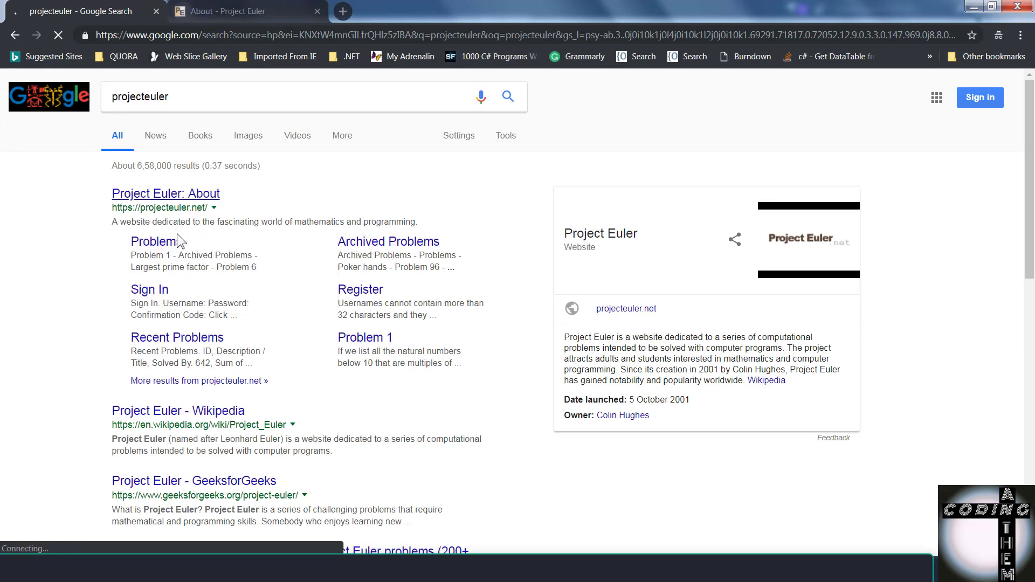
{"action": "left_click", "coordinate": [243, 11]}
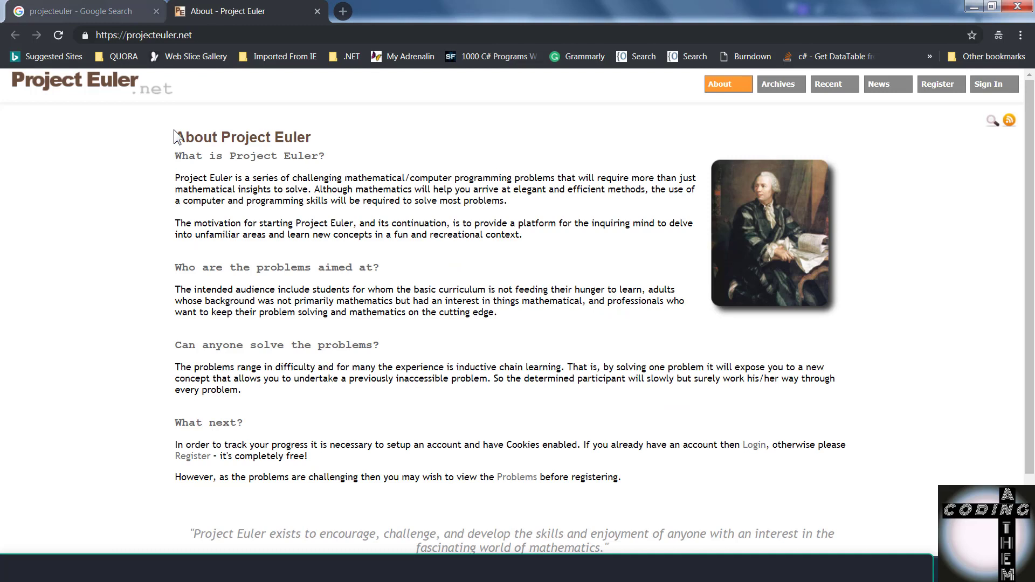
{"action": "left_click", "coordinate": [394, 36]}
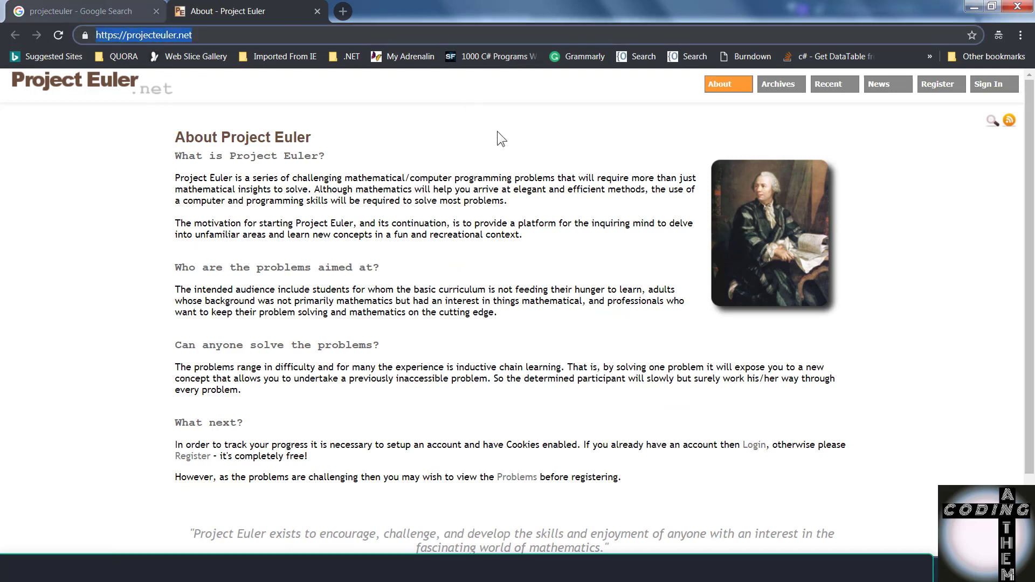
{"action": "left_click", "coordinate": [382, 223]}
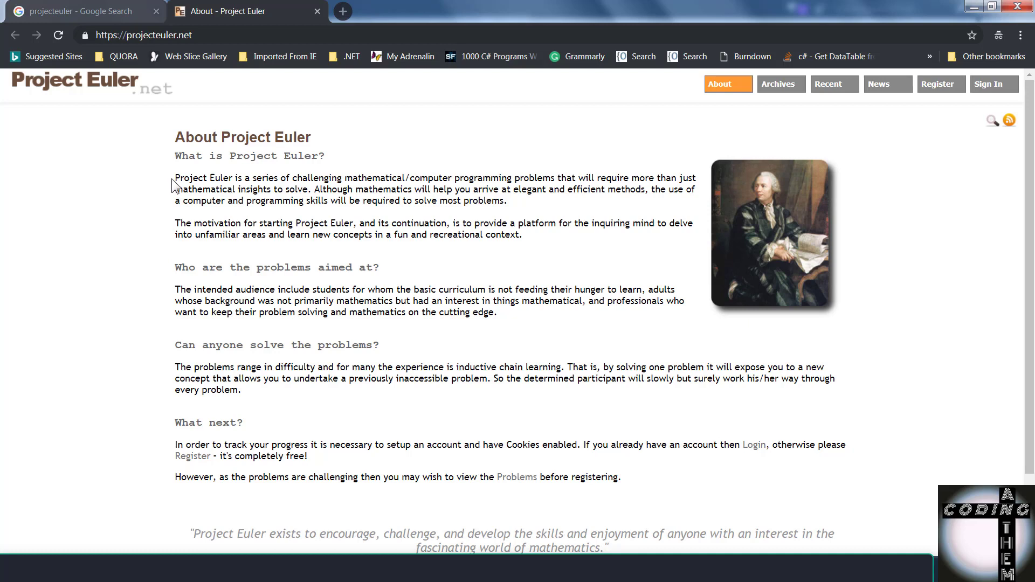
{"action": "left_click_drag", "start_coordinate": [172, 179], "coordinate": [287, 179]}
{"action": "left_click", "coordinate": [315, 184]}
{"action": "double_click", "coordinate": [429, 225]}
{"action": "double_click", "coordinate": [536, 223]}
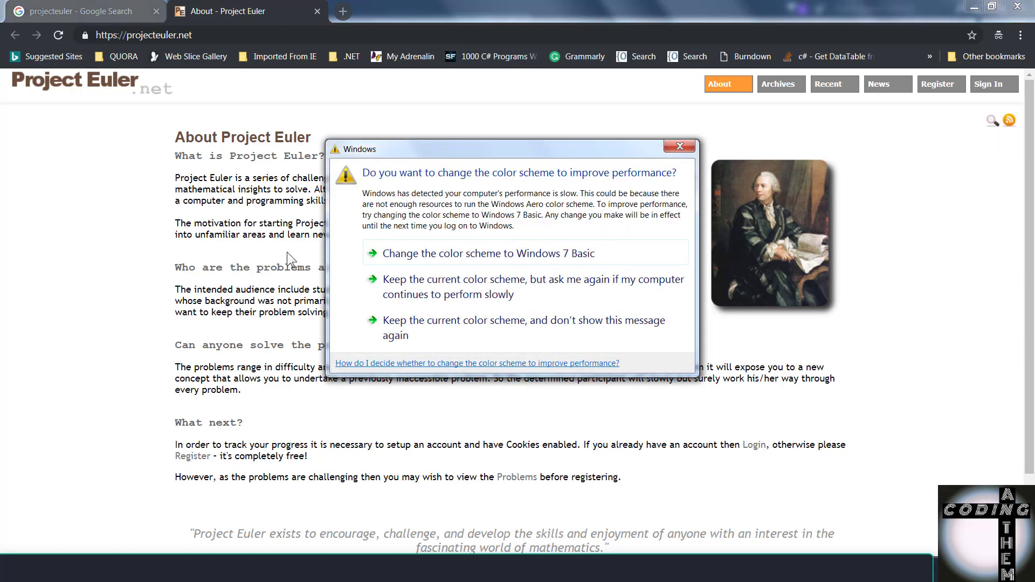
{"action": "left_click", "coordinate": [482, 206]}
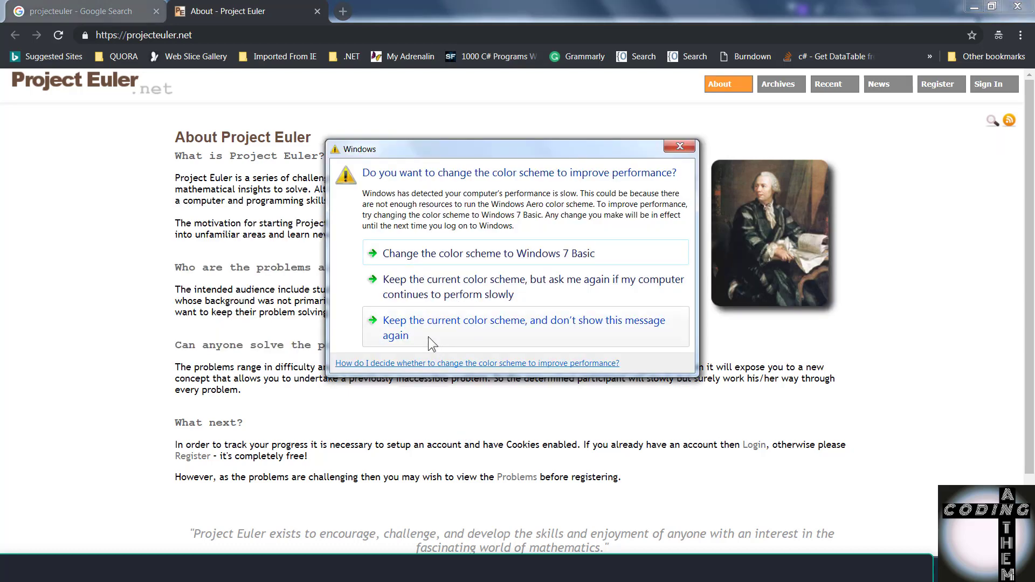
{"action": "left_click", "coordinate": [428, 337]}
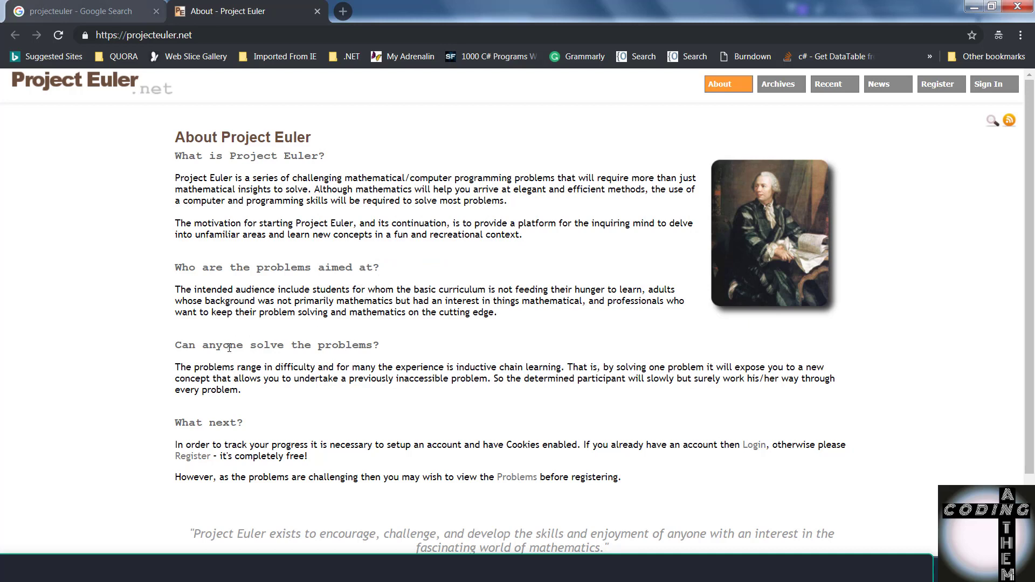
{"action": "left_click_drag", "start_coordinate": [231, 345], "coordinate": [269, 367]}
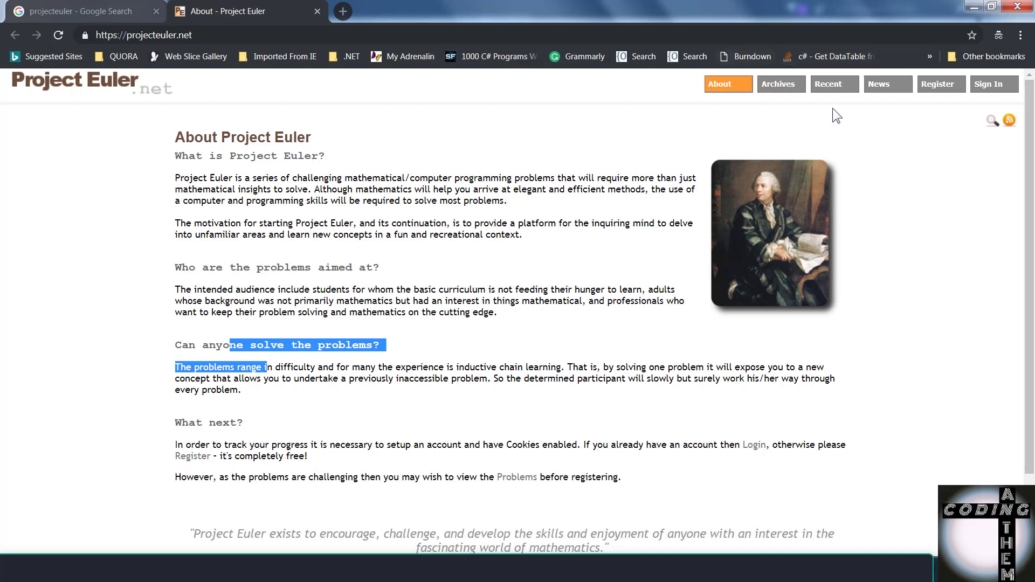
Open Project Euler's registration page, then return to the Google results for projecteuler.
{"action": "left_click", "coordinate": [192, 456]}
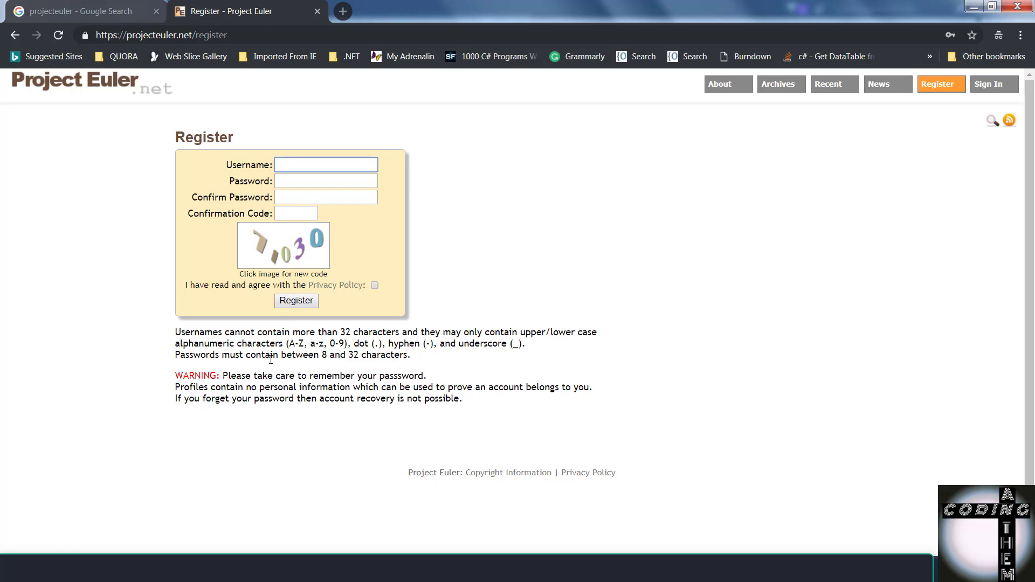
{"action": "left_click", "coordinate": [115, 10]}
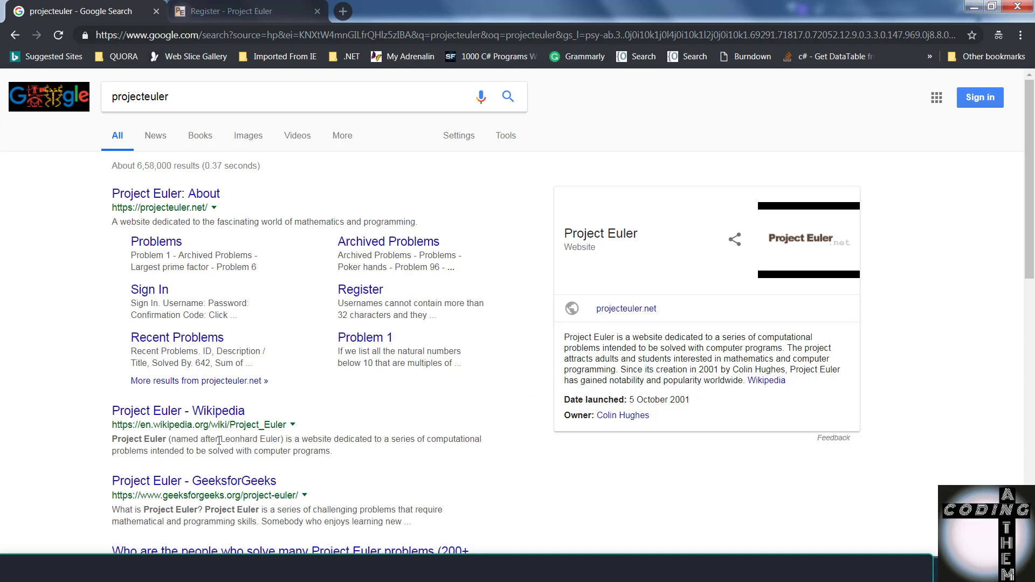
Read the 'Project Euler - Wikipedia' article, then go back to the registration tab.
{"action": "left_click", "coordinate": [218, 413]}
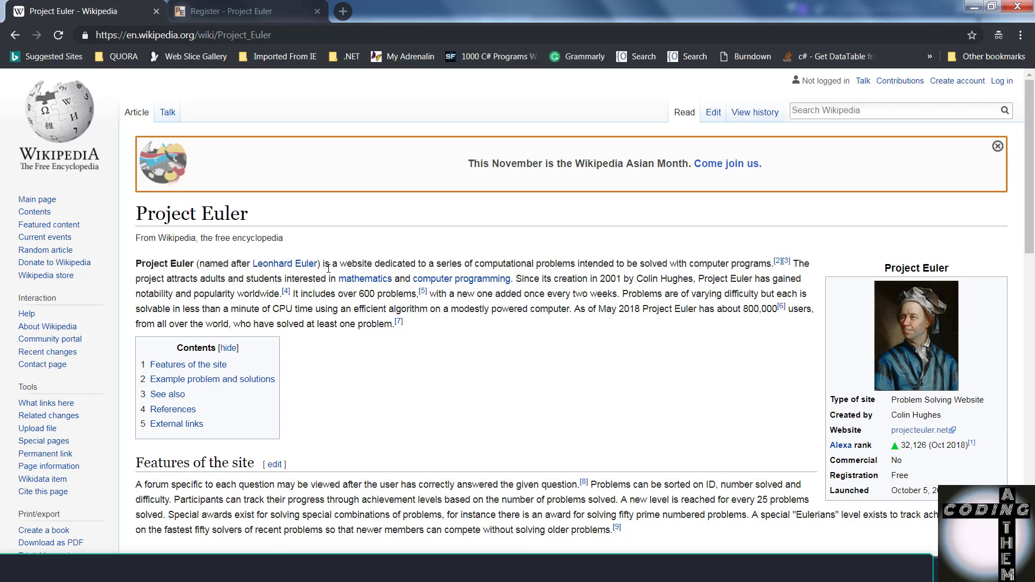
{"action": "double_click", "coordinate": [343, 263]}
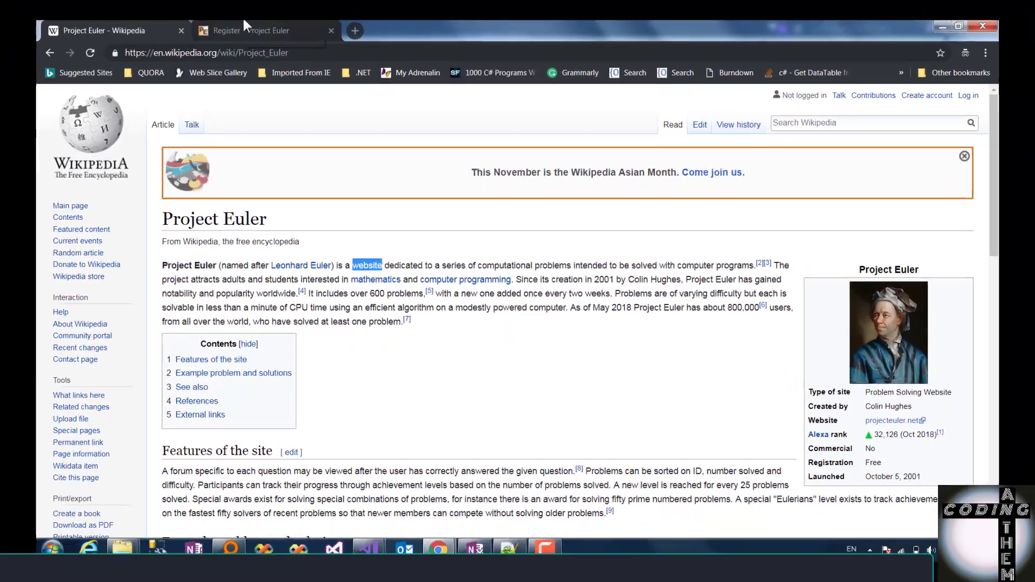
{"action": "left_click", "coordinate": [243, 30]}
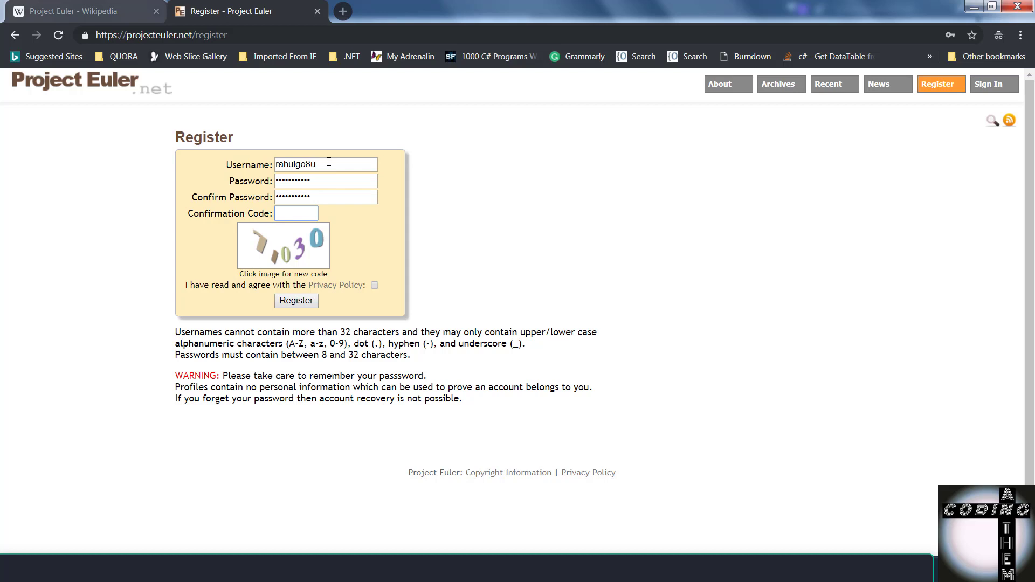
Agree to the Privacy Policy and submit the registration form.
{"action": "left_click", "coordinate": [373, 284]}
{"action": "left_click", "coordinate": [303, 306]}
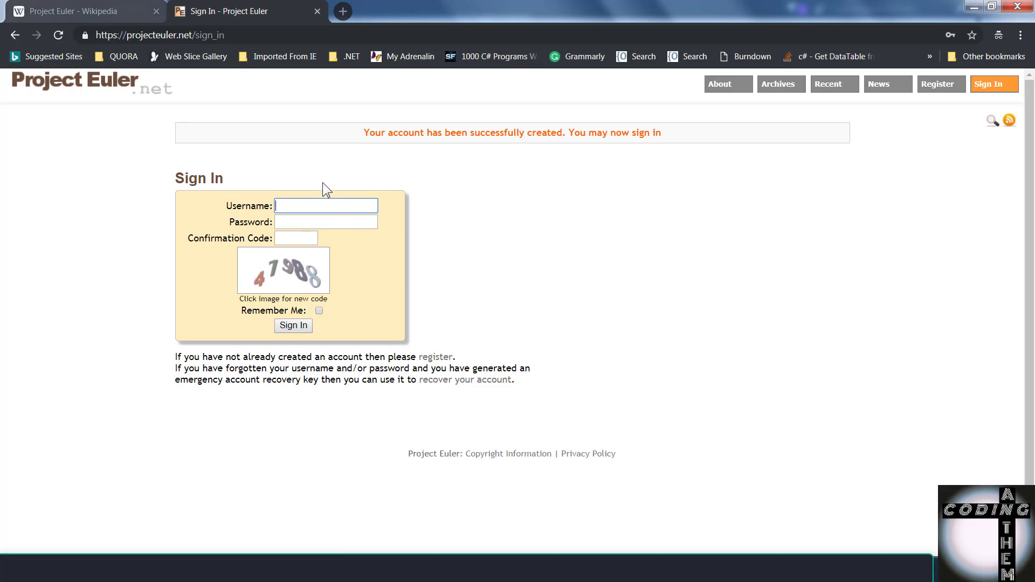
Highlight the account-created message, the Problems Archives heading and its description.
{"action": "left_click_drag", "start_coordinate": [361, 136], "coordinate": [550, 134]}
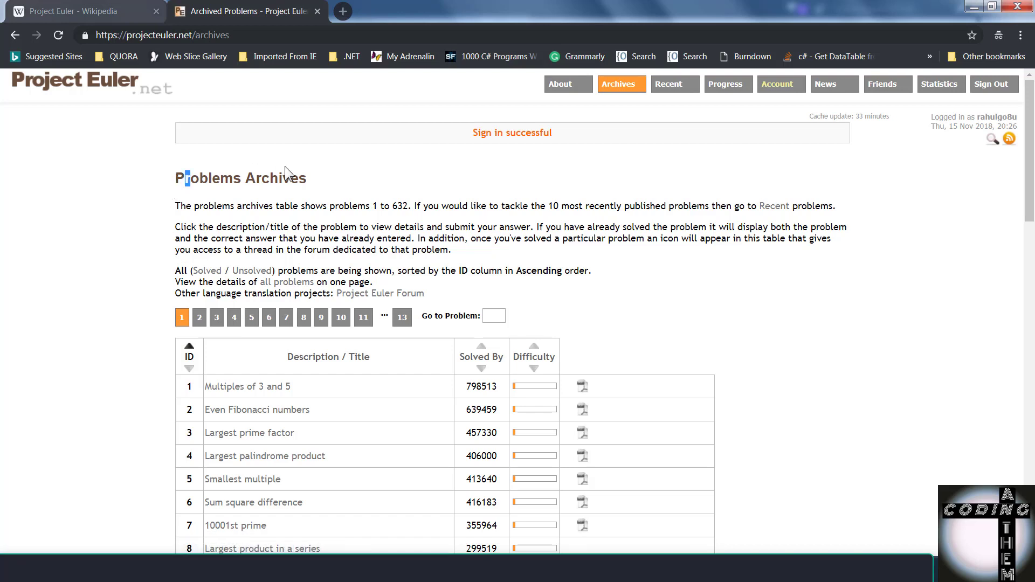
{"action": "left_click_drag", "start_coordinate": [185, 178], "coordinate": [307, 179]}
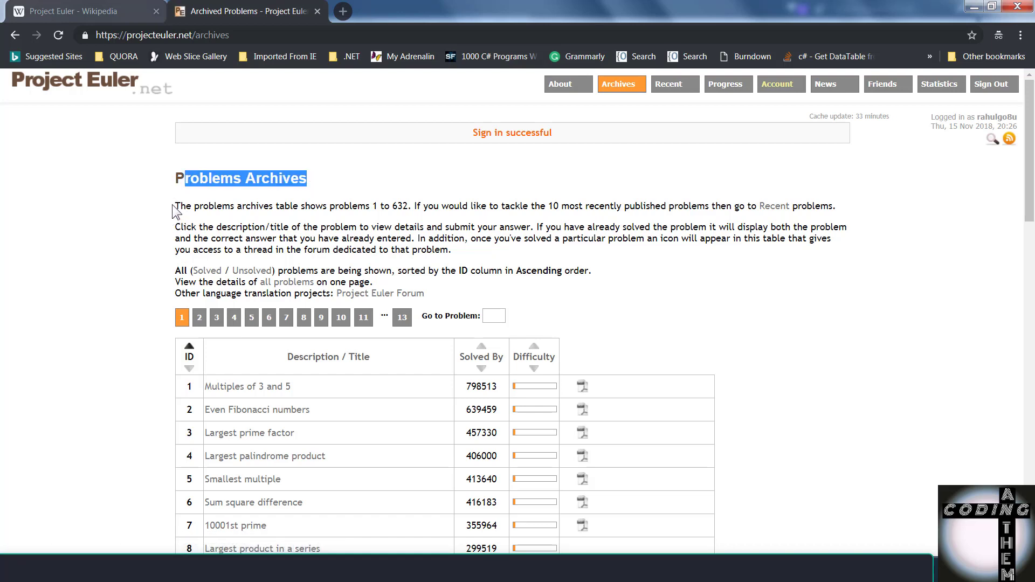
{"action": "left_click_drag", "start_coordinate": [175, 205], "coordinate": [231, 206]}
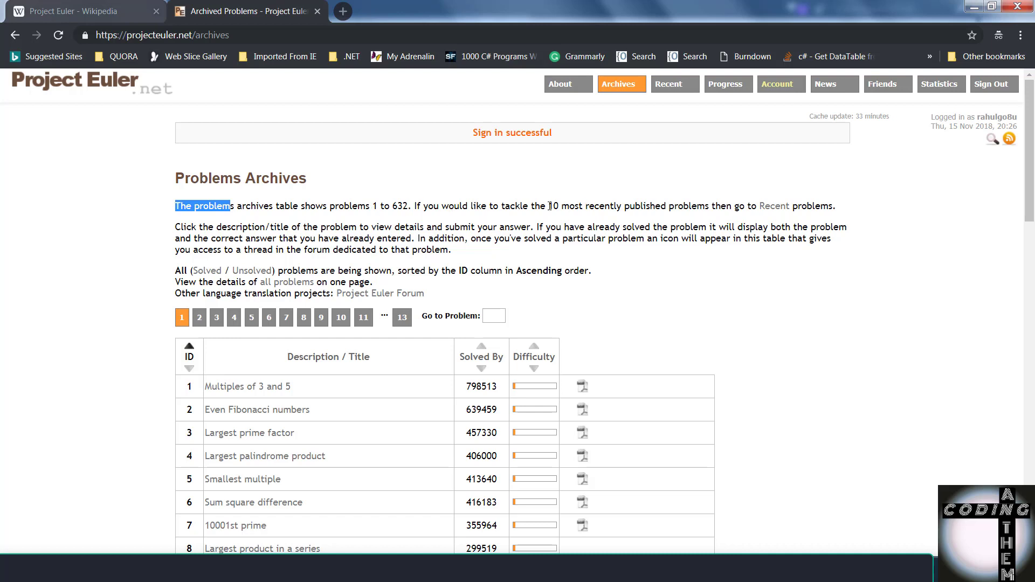
Open the Recent problems link in a new tab and switch to it.
{"action": "right_click", "coordinate": [770, 207]}
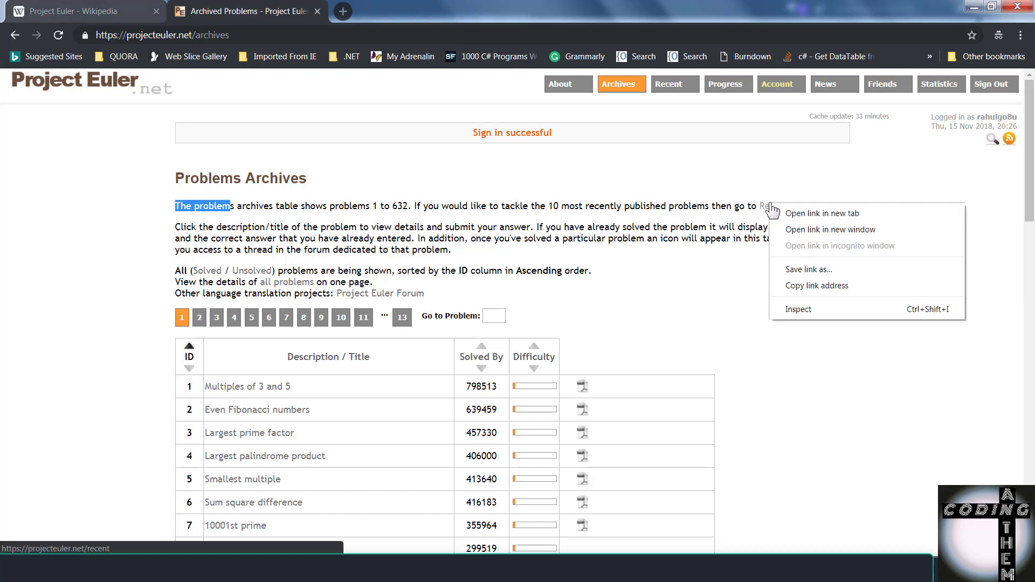
{"action": "left_click", "coordinate": [821, 213]}
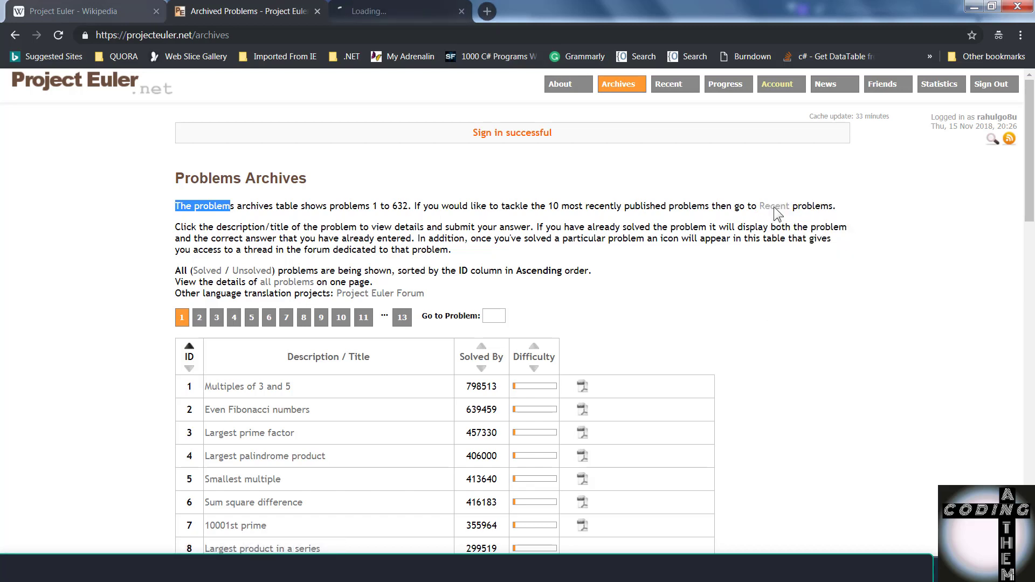
{"action": "left_click", "coordinate": [437, 6]}
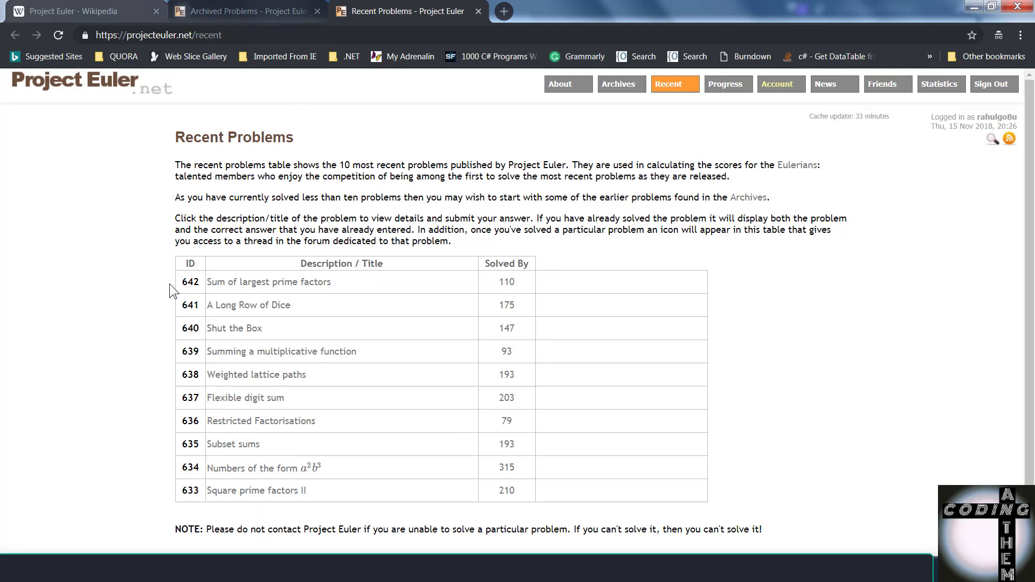
Highlight the recent problems table and the row for problem 642.
{"action": "left_click_drag", "start_coordinate": [170, 279], "coordinate": [307, 490]}
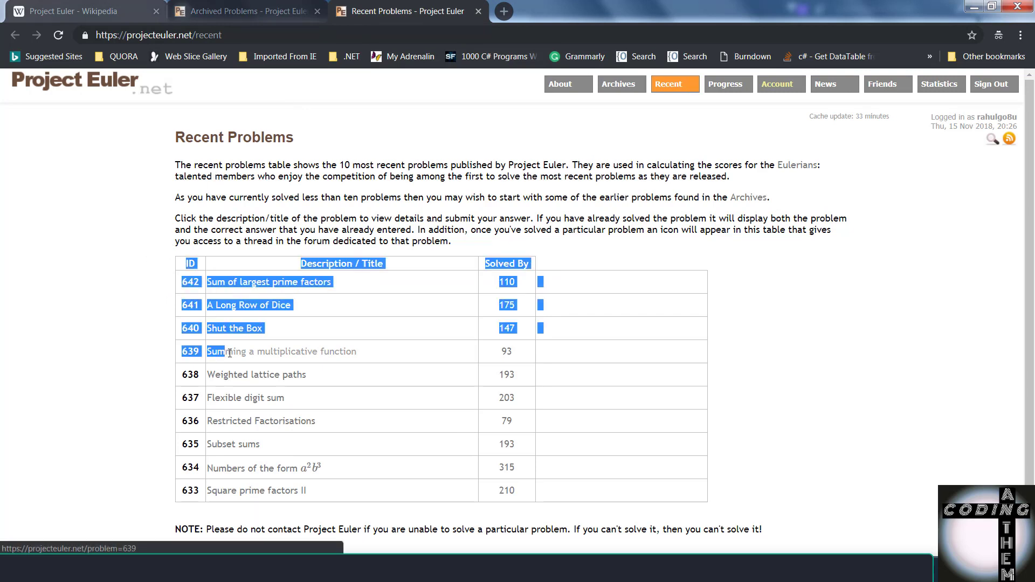
{"action": "left_click", "coordinate": [42, 336]}
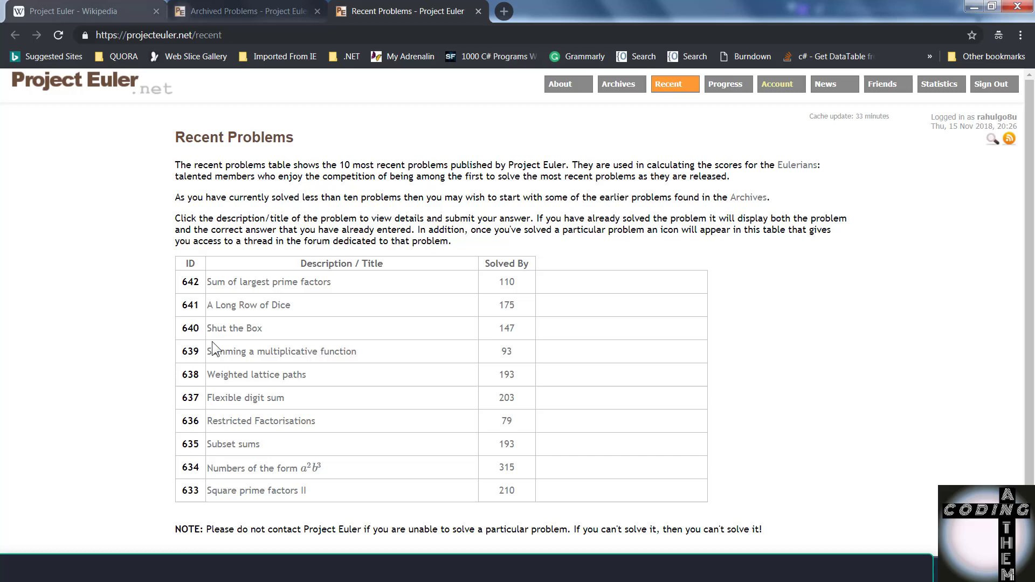
{"action": "mouse_move", "coordinate": [181, 281]}
{"action": "left_mouse_down"}
{"action": "mouse_move", "coordinate": [534, 271]}
{"action": "mouse_move", "coordinate": [545, 280]}
{"action": "left_mouse_up"}
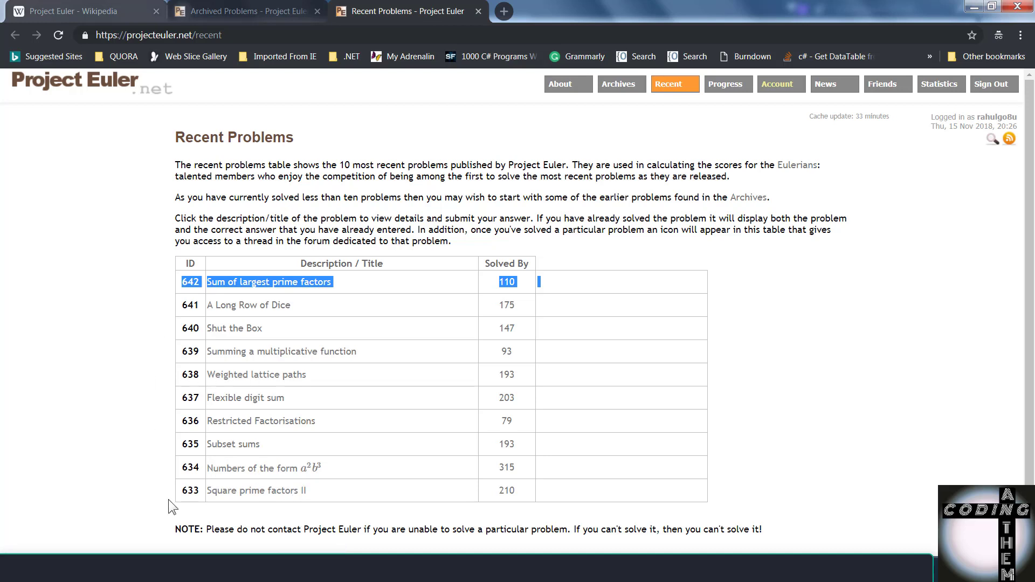
{"action": "left_click", "coordinate": [132, 385]}
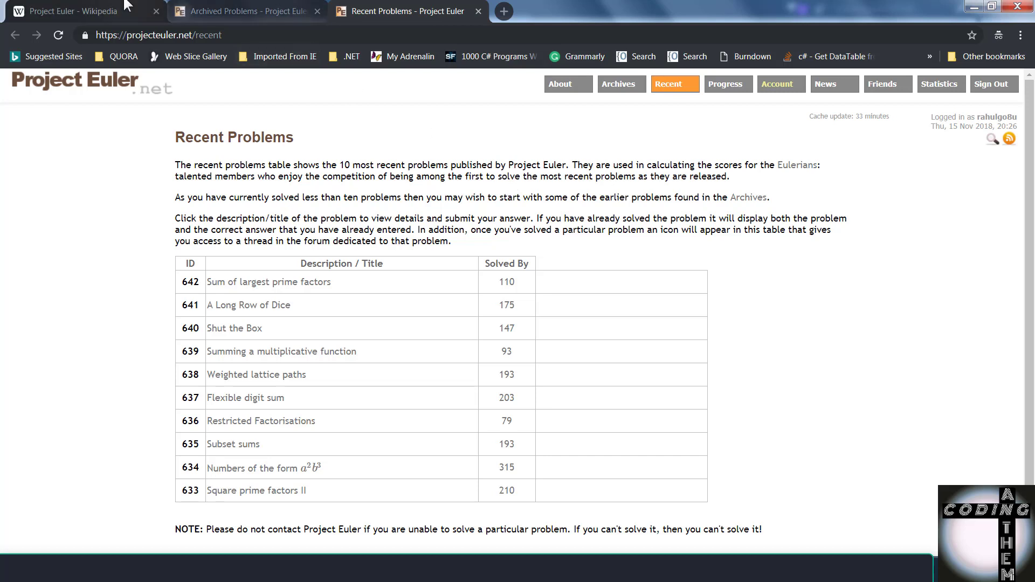
Bring the Archived Problems tab back to the front and clear the stray selection.
{"action": "left_click", "coordinate": [273, 6]}
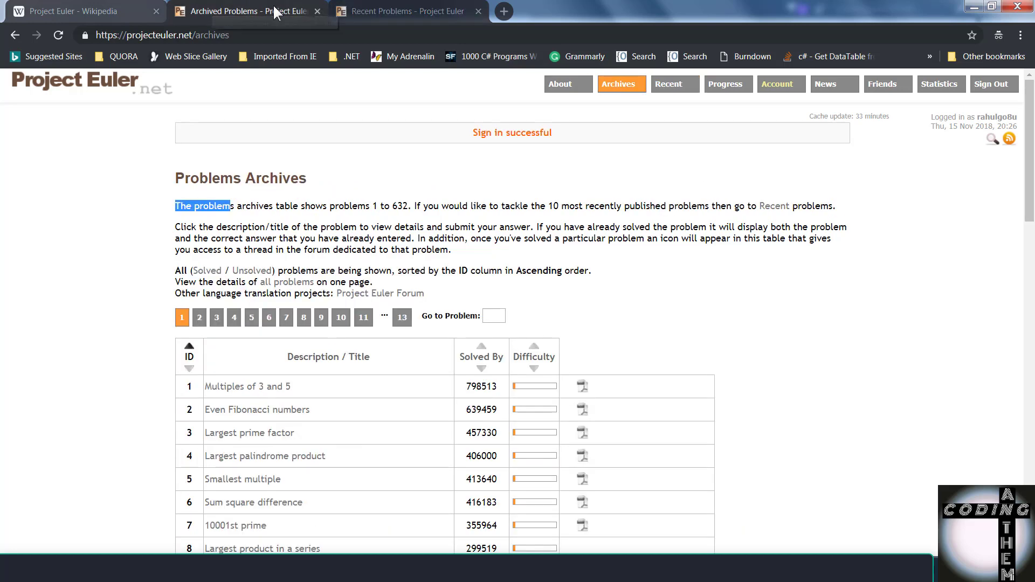
{"action": "left_click", "coordinate": [93, 365]}
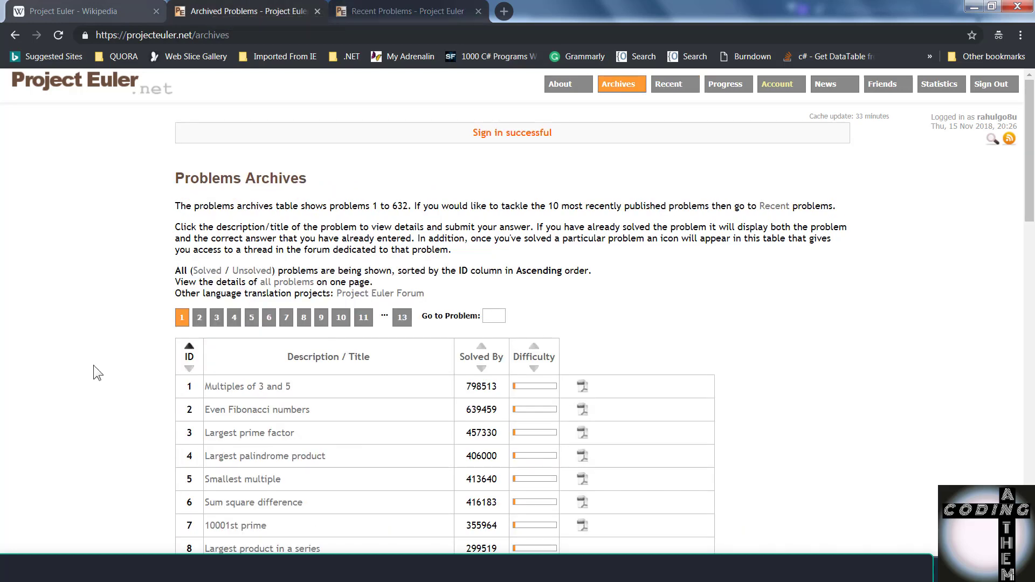
{"action": "scroll", "coordinate": [93, 365], "scroll_direction": "down", "scroll_amount": 2}
{"action": "scroll", "coordinate": [94, 365], "scroll_direction": "down", "scroll_amount": 3}
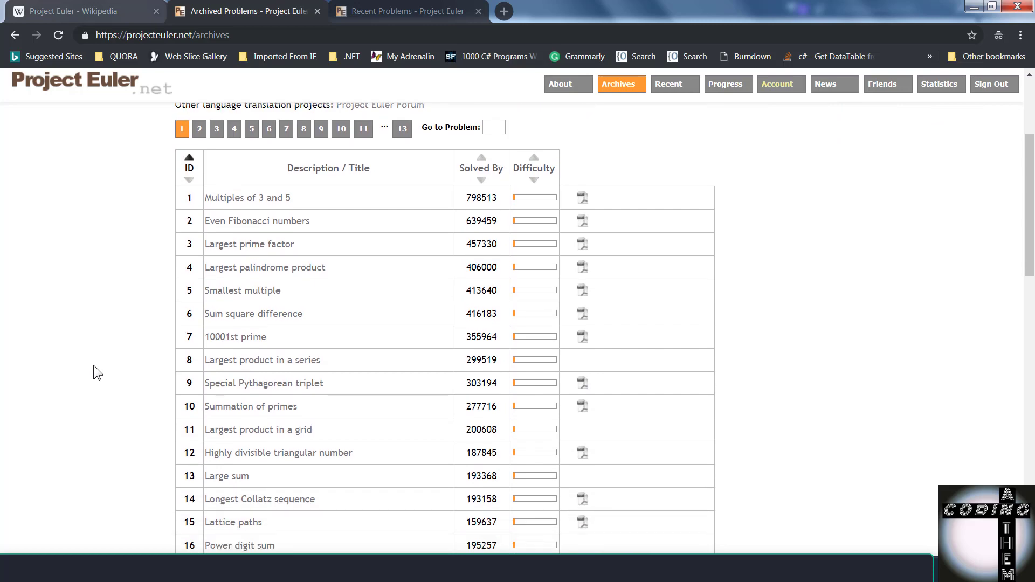
{"action": "scroll", "coordinate": [93, 365], "scroll_direction": "down", "scroll_amount": 3}
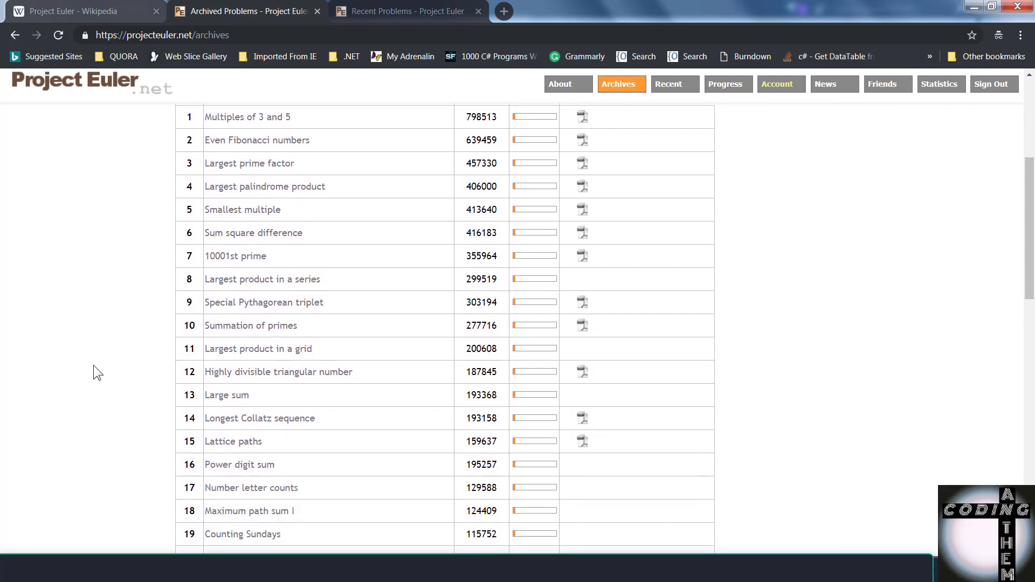
{"action": "scroll", "coordinate": [92, 365], "scroll_direction": "down", "scroll_amount": 3}
{"action": "scroll", "coordinate": [93, 364], "scroll_direction": "down", "scroll_amount": 5}
{"action": "scroll", "coordinate": [93, 365], "scroll_direction": "down", "scroll_amount": 5}
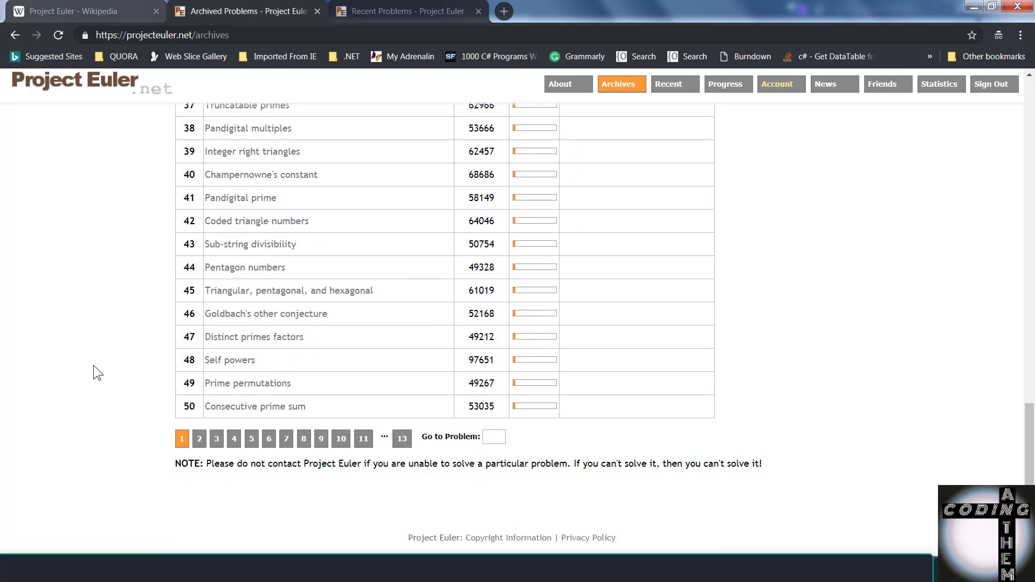
{"action": "scroll", "coordinate": [92, 364], "scroll_direction": "up", "scroll_amount": 5}
{"action": "scroll", "coordinate": [94, 365], "scroll_direction": "up", "scroll_amount": 5}
{"action": "scroll", "coordinate": [93, 364], "scroll_direction": "down", "scroll_amount": 1}
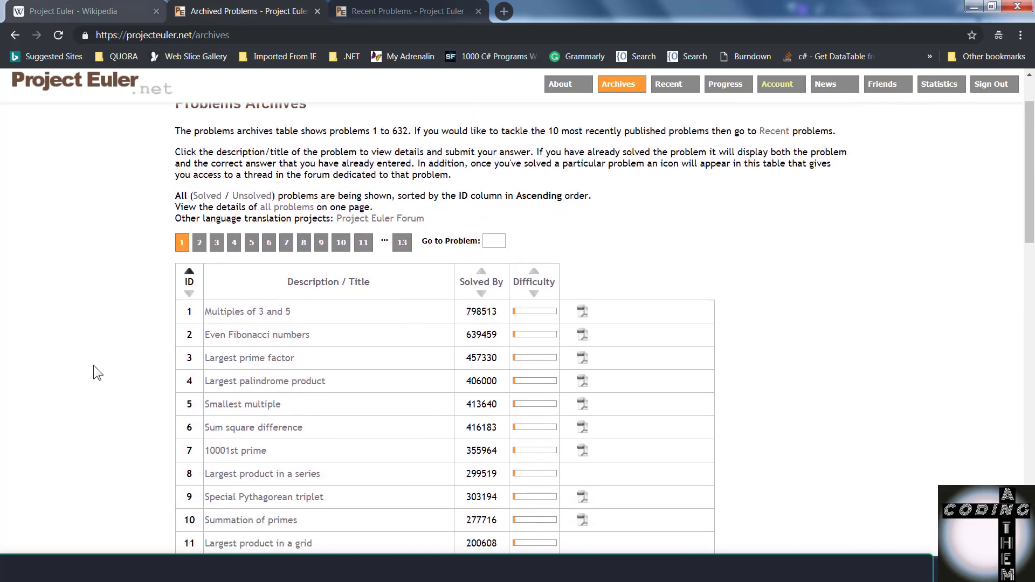
{"action": "scroll", "coordinate": [93, 365], "scroll_direction": "down", "scroll_amount": 1}
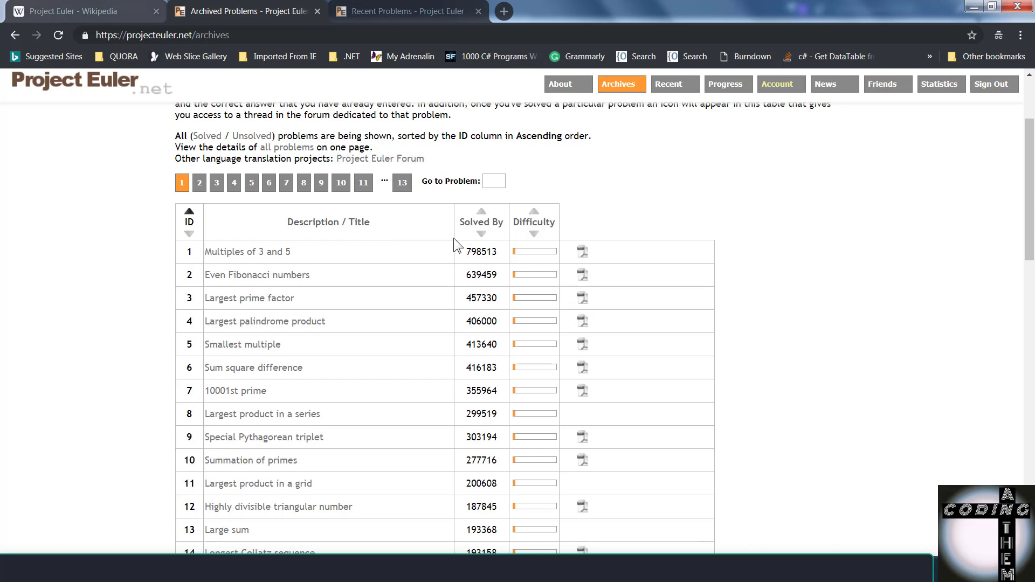
Mark problem 1's solver count, title and column headings, then sort by ID descending.
{"action": "left_click_drag", "start_coordinate": [465, 251], "coordinate": [508, 260]}
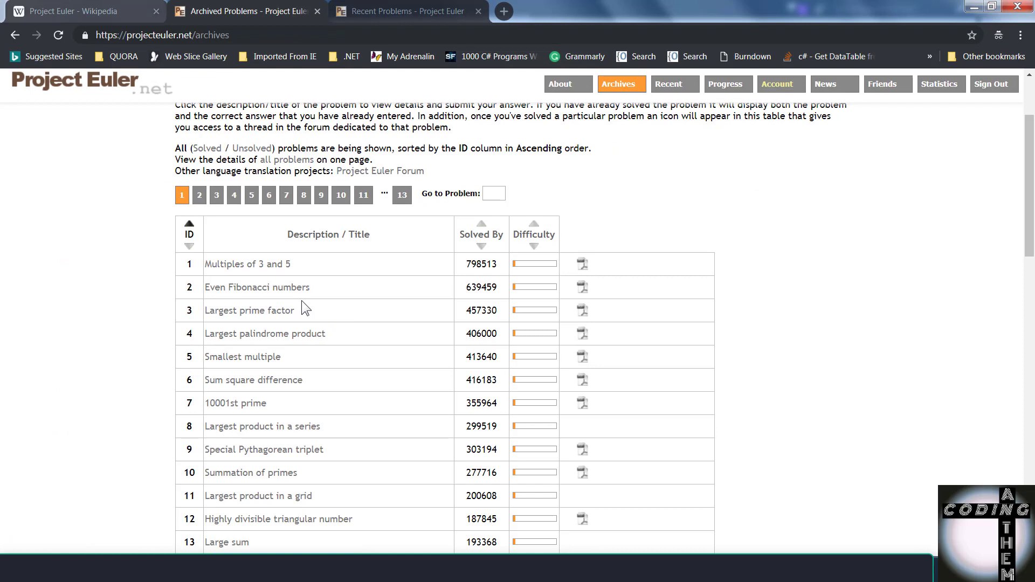
{"action": "left_click_drag", "start_coordinate": [286, 234], "coordinate": [356, 235]}
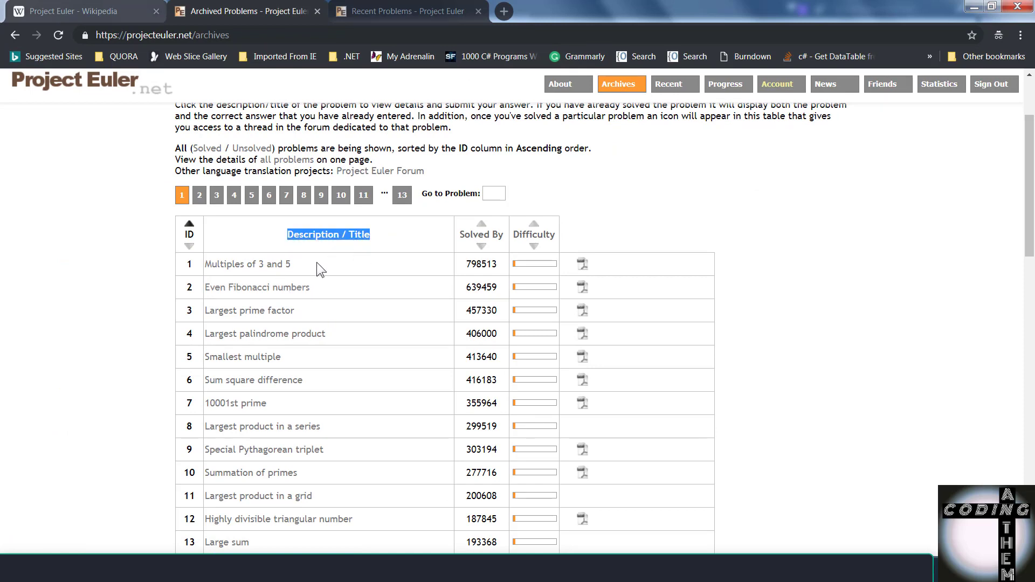
{"action": "left_click_drag", "start_coordinate": [291, 263], "coordinate": [233, 264]}
{"action": "left_click", "coordinate": [459, 235]}
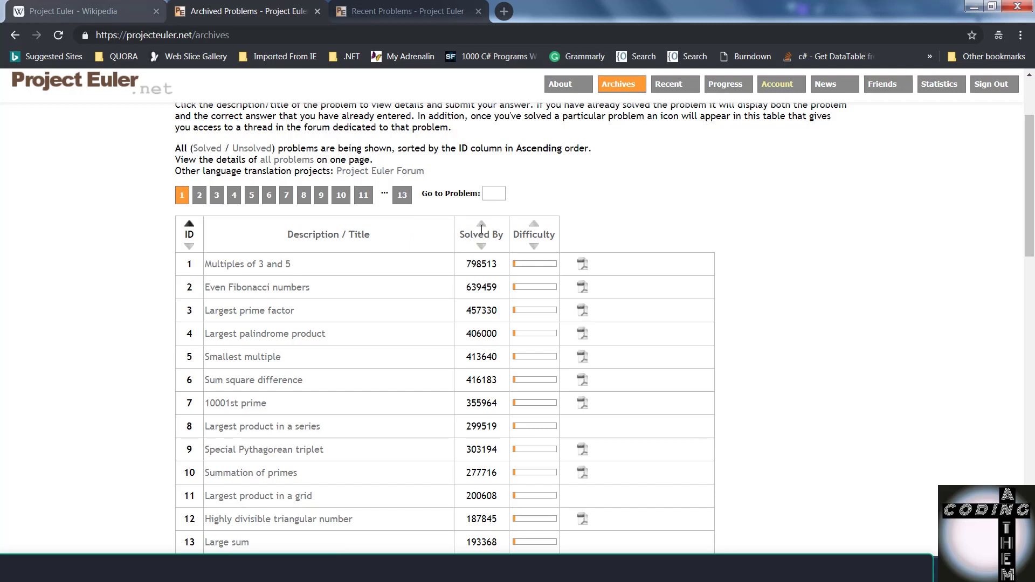
{"action": "mouse_move", "coordinate": [507, 233]}
{"action": "left_mouse_down"}
{"action": "mouse_move", "coordinate": [459, 233]}
{"action": "mouse_move", "coordinate": [557, 240]}
{"action": "left_mouse_up"}
{"action": "left_click", "coordinate": [189, 247]}
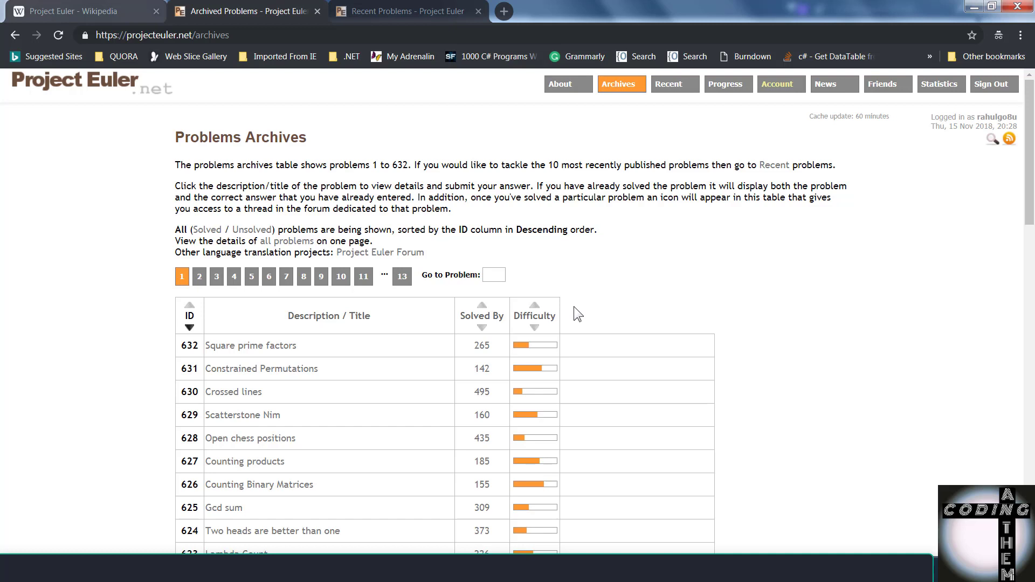
Sort the archive by Solved By ascending so problem 579 leads.
{"action": "left_click", "coordinate": [482, 306]}
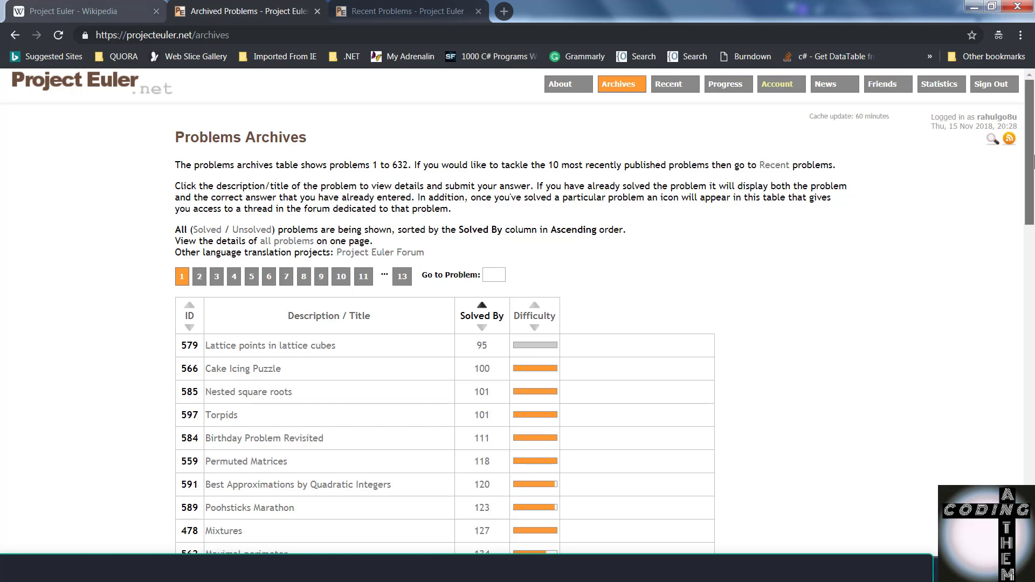
{"action": "left_click_drag", "start_coordinate": [1029, 146], "coordinate": [1028, 486]}
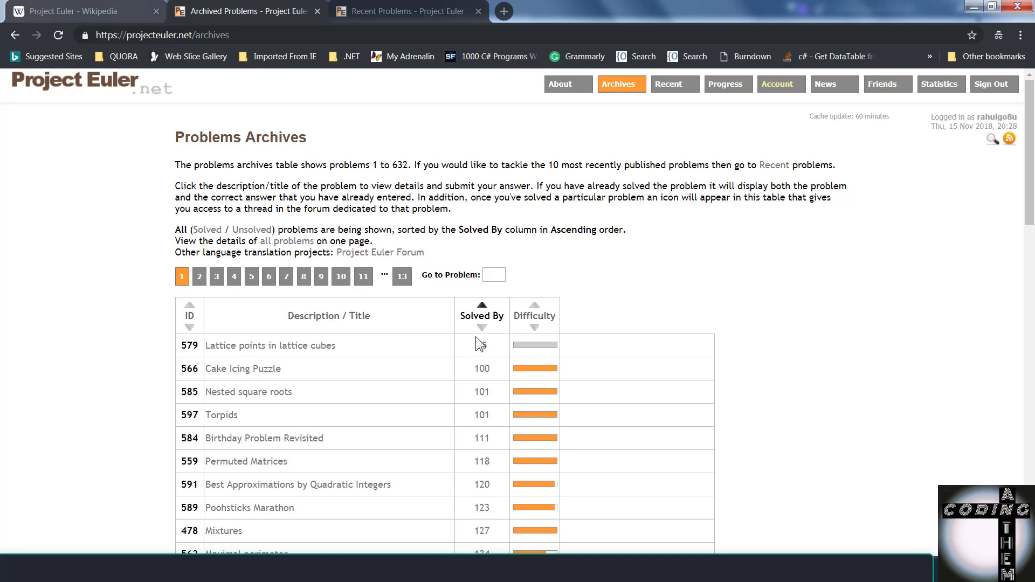
Sort by most solvers, mark the top problems, then sort by Difficulty ascending.
{"action": "left_click", "coordinate": [482, 327]}
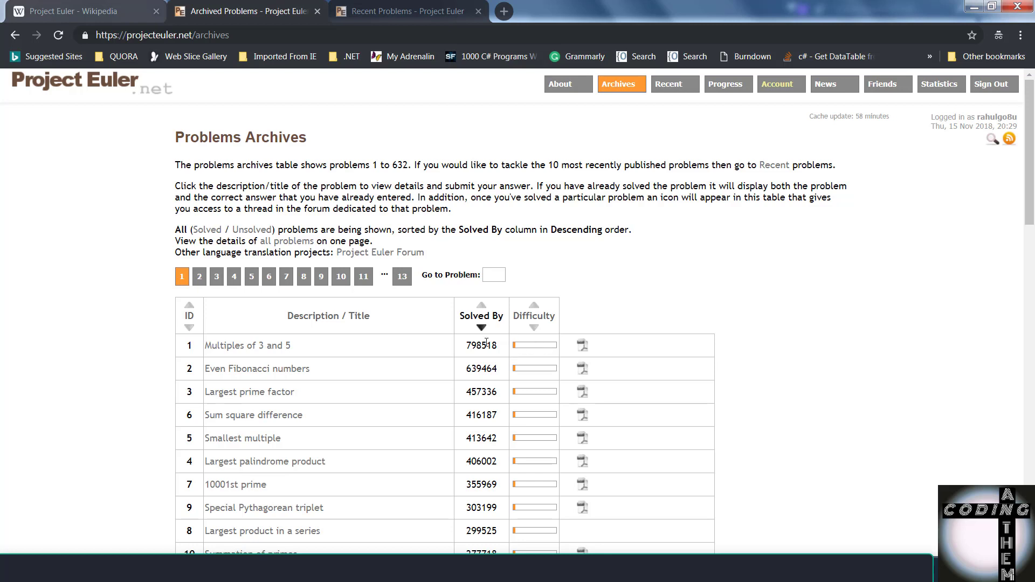
{"action": "double_click", "coordinate": [484, 344]}
{"action": "left_click_drag", "start_coordinate": [212, 346], "coordinate": [243, 490]}
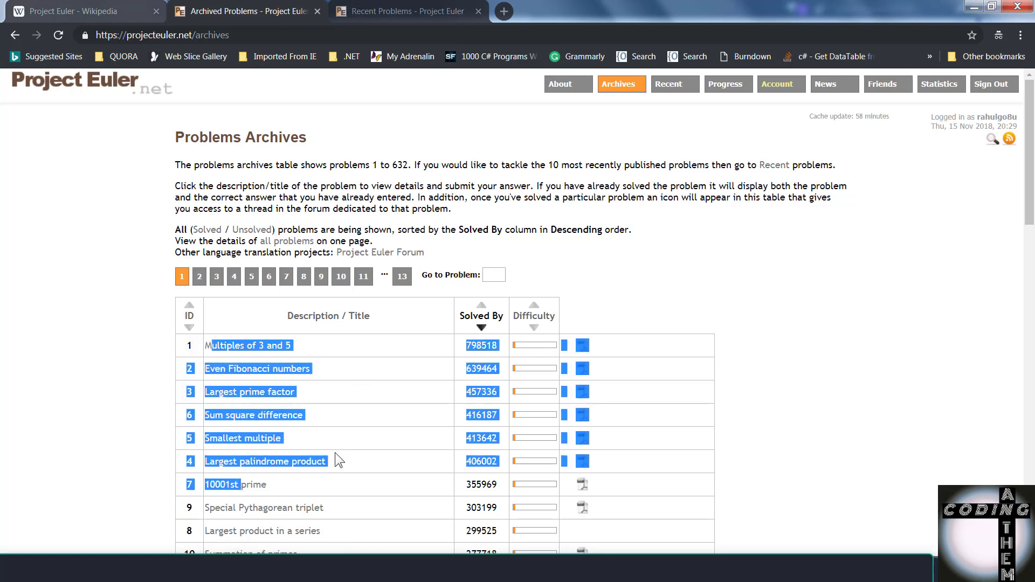
{"action": "left_click", "coordinate": [534, 306]}
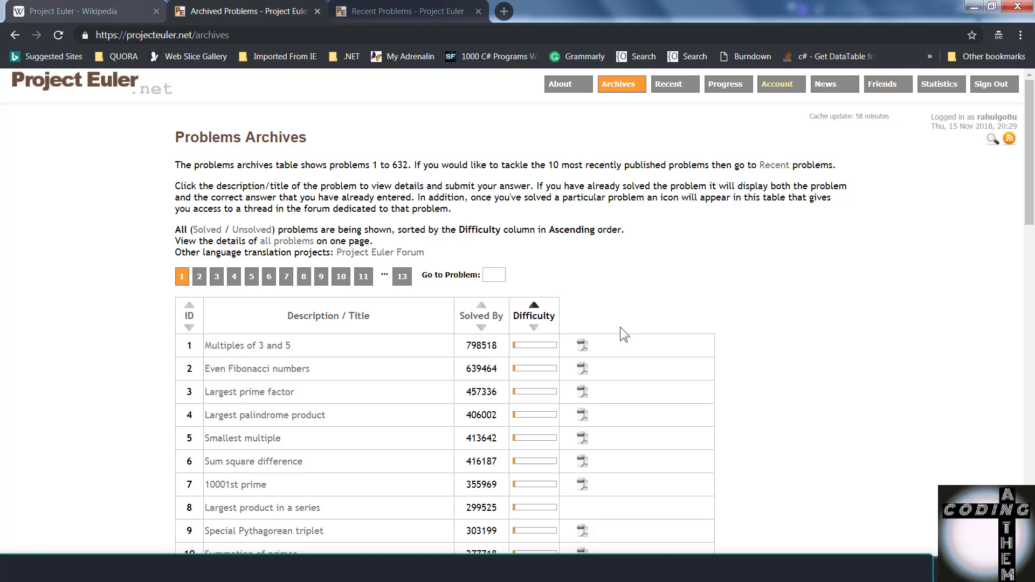
{"action": "left_click", "coordinate": [487, 279]}
On the Progress page, highlight the account name, solved-out-of-642 summary and Levels Completed section.
{"action": "left_click", "coordinate": [725, 84]}
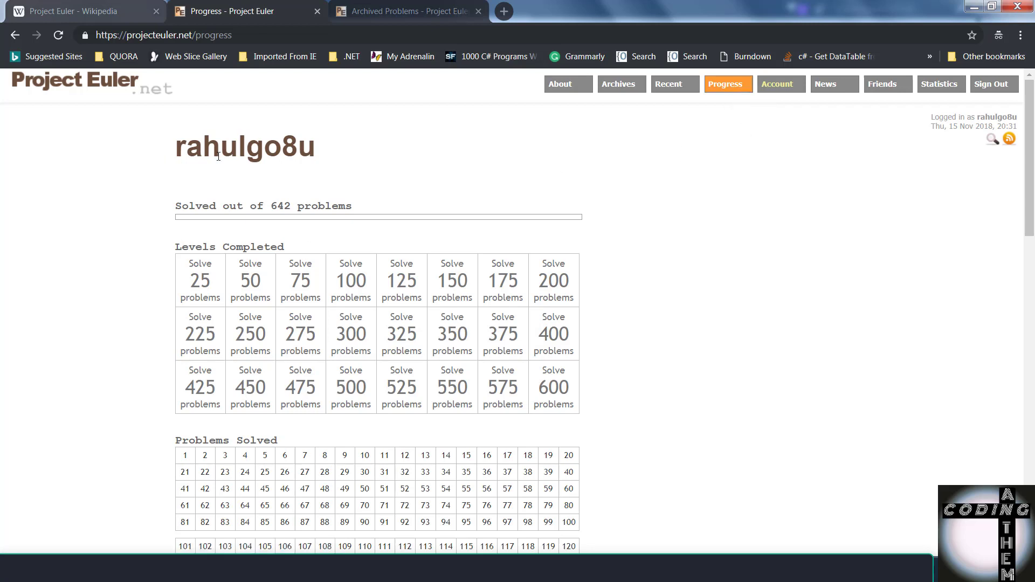
{"action": "left_click_drag", "start_coordinate": [176, 146], "coordinate": [266, 146]}
{"action": "left_click", "coordinate": [362, 199]}
{"action": "left_click_drag", "start_coordinate": [352, 206], "coordinate": [160, 205]}
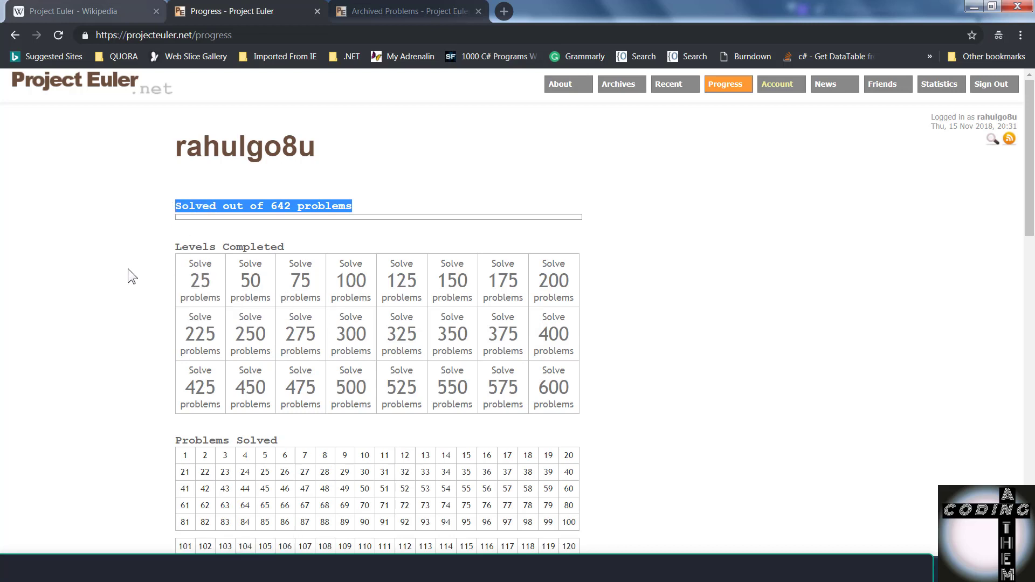
{"action": "scroll", "coordinate": [127, 268], "scroll_direction": "down", "scroll_amount": 3}
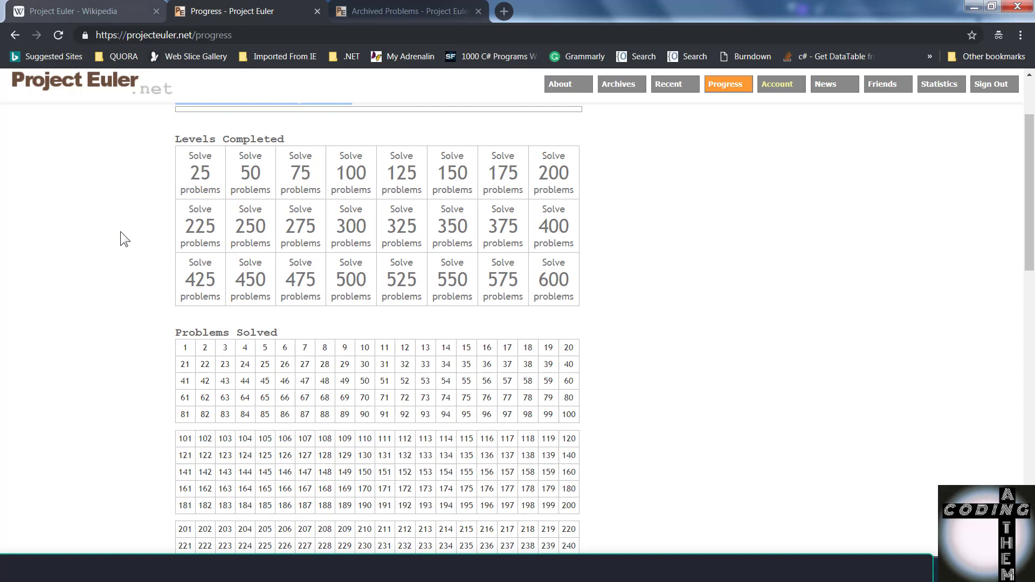
{"action": "left_click_drag", "start_coordinate": [174, 137], "coordinate": [246, 162]}
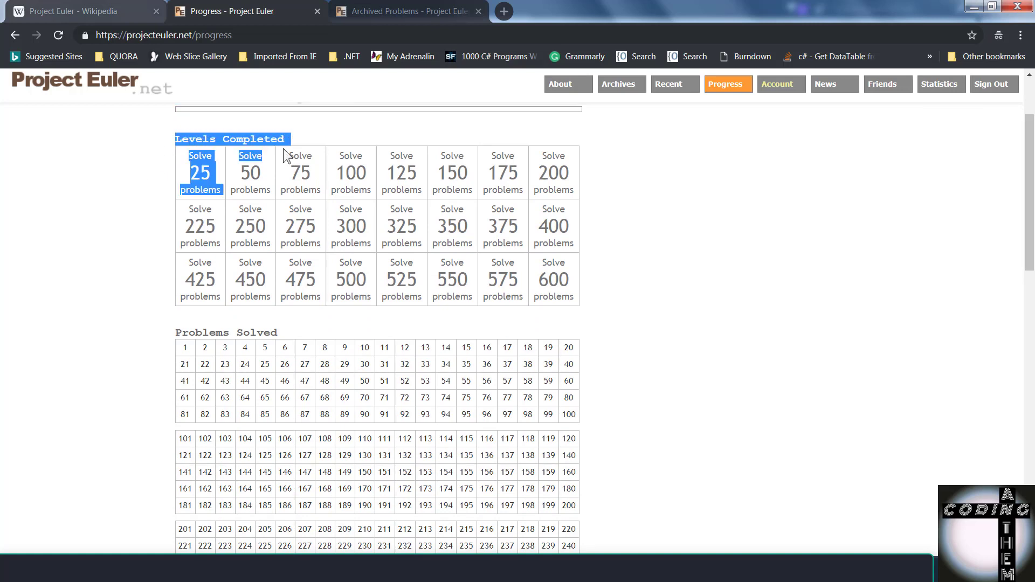
{"action": "left_click", "coordinate": [101, 193]}
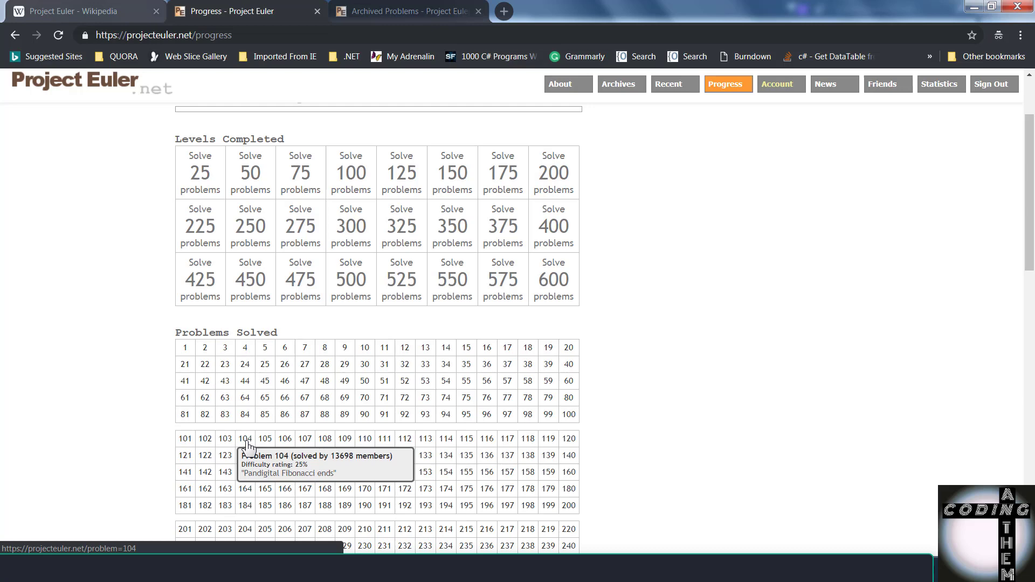
{"action": "scroll", "coordinate": [89, 390], "scroll_direction": "down", "scroll_amount": 5}
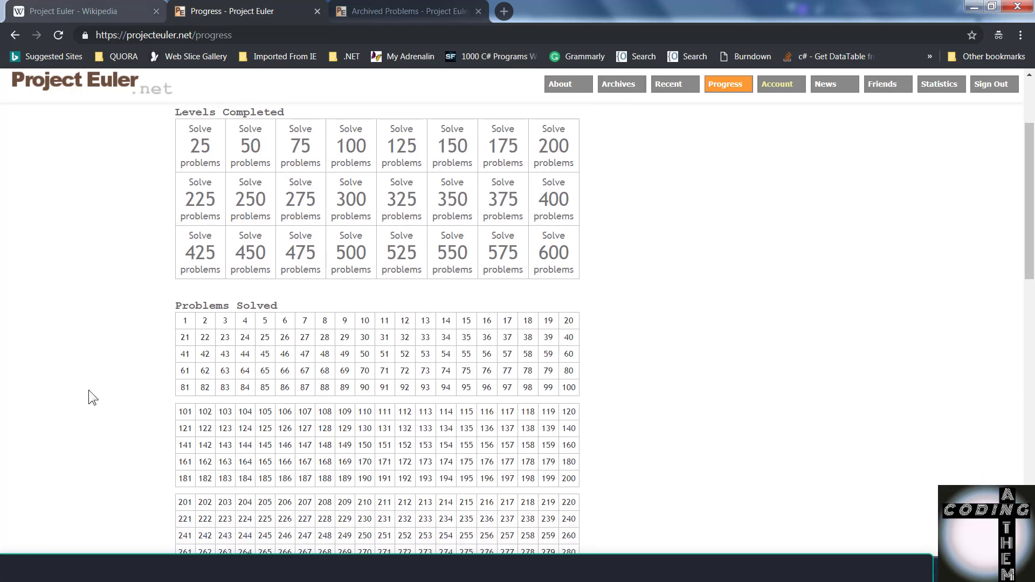
{"action": "scroll", "coordinate": [88, 390], "scroll_direction": "down", "scroll_amount": 5}
{"action": "scroll", "coordinate": [88, 391], "scroll_direction": "down", "scroll_amount": 2}
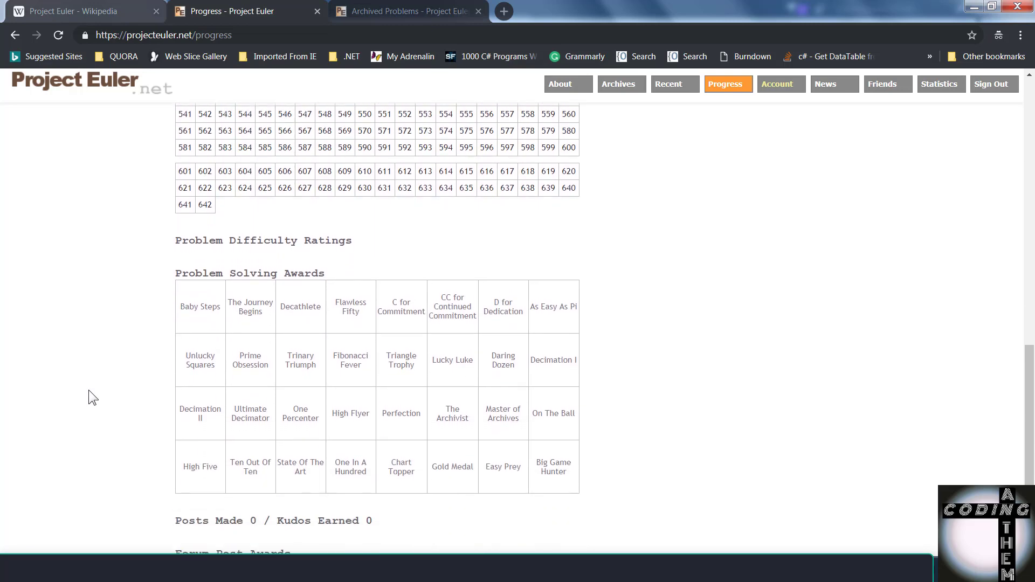
{"action": "scroll", "coordinate": [88, 390], "scroll_direction": "down", "scroll_amount": 2}
{"action": "scroll", "coordinate": [88, 390], "scroll_direction": "down", "scroll_amount": 1}
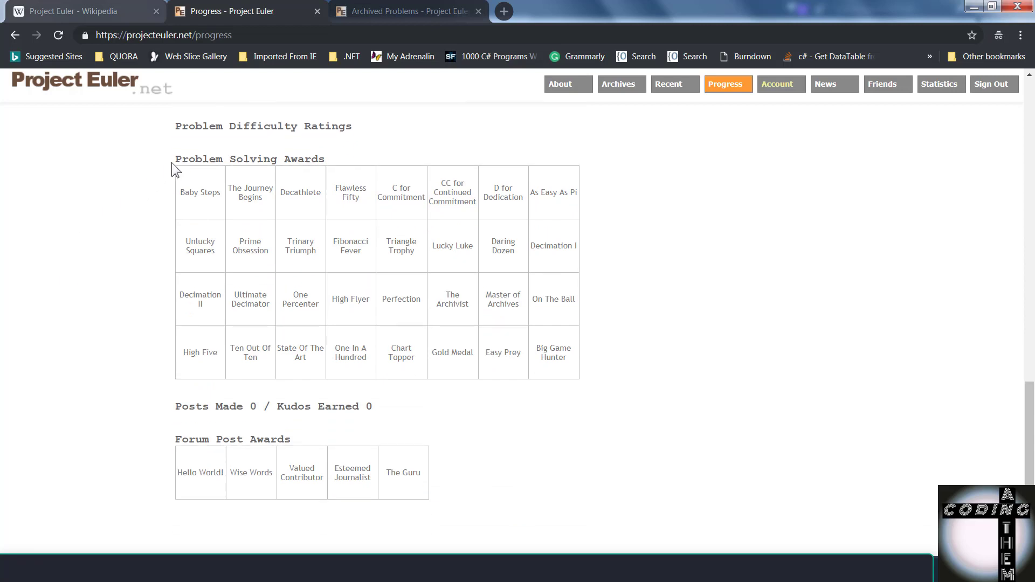
Highlight the Problem Solving Awards heading at the bottom of the Progress page.
{"action": "left_click_drag", "start_coordinate": [173, 159], "coordinate": [354, 161]}
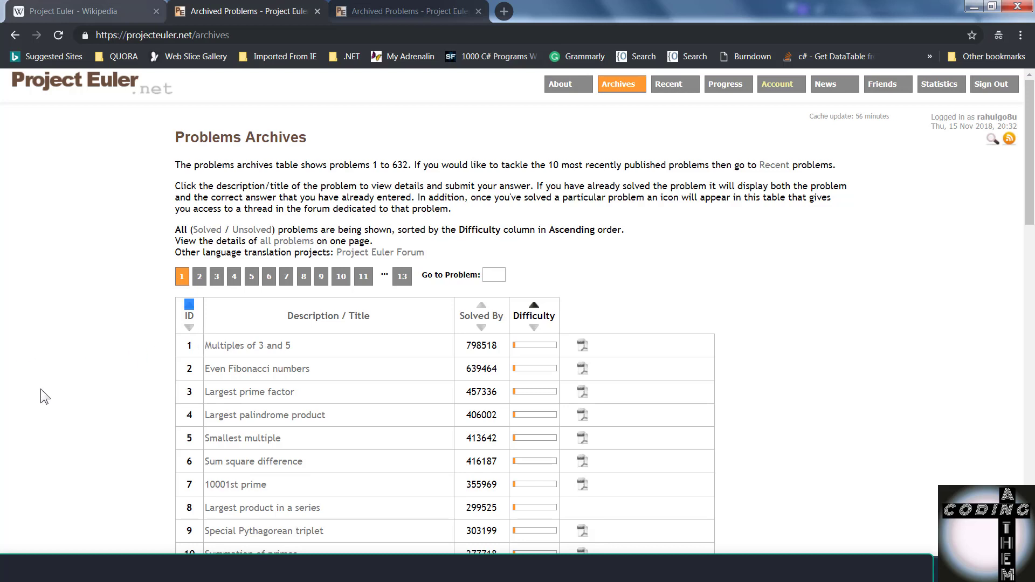
{"action": "double_click", "coordinate": [606, 230]}
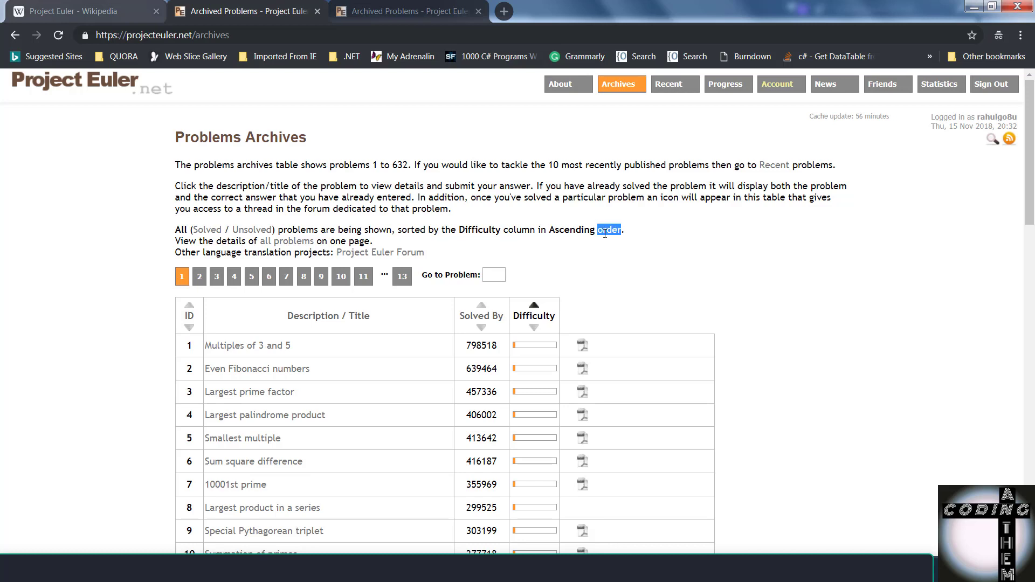